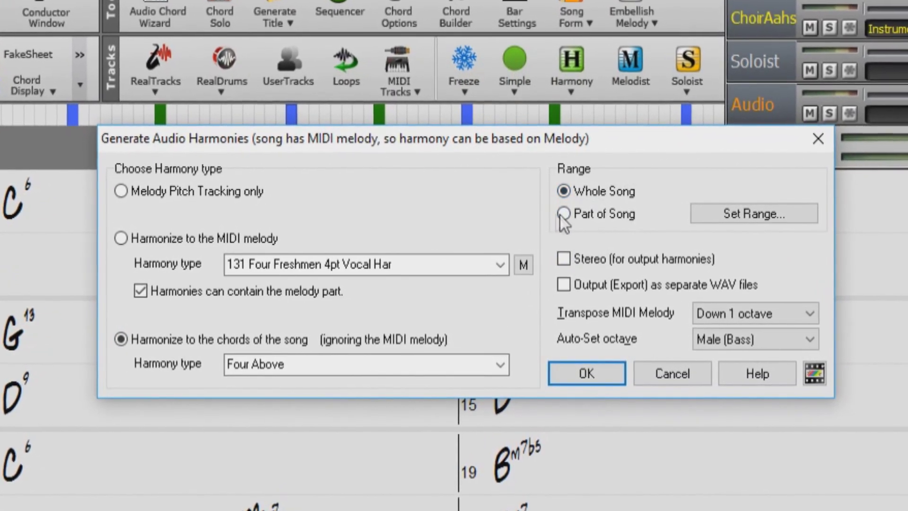
- Pick Part of Song, cancel the Choose Range dialog, then open Record Audio to leave the harmony settings
click(563, 213)
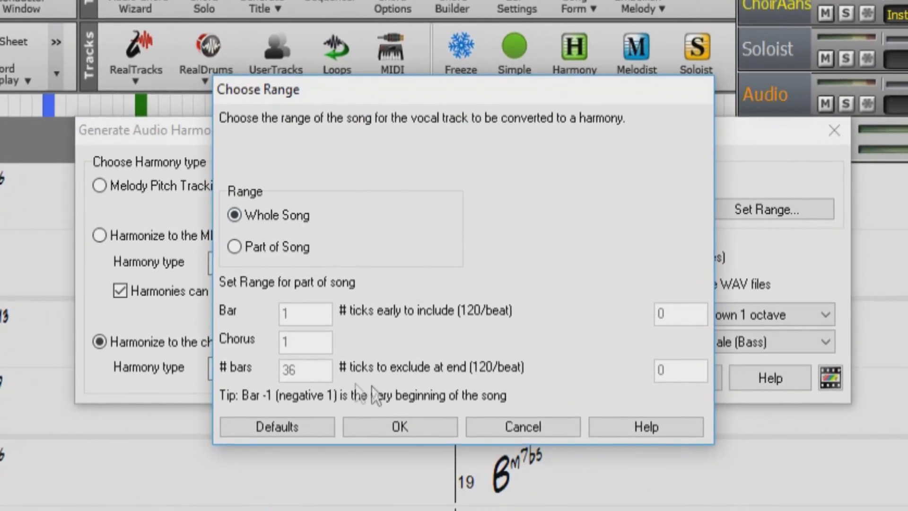
click(493, 424)
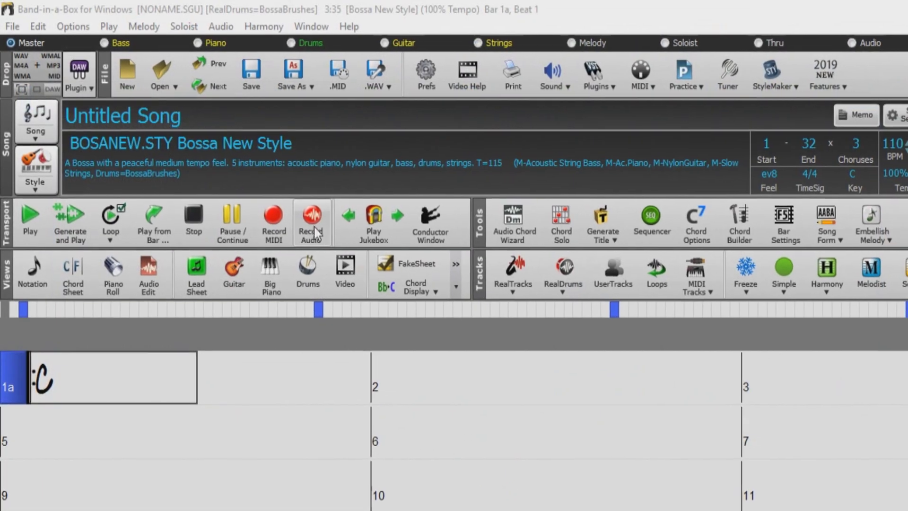
click(308, 222)
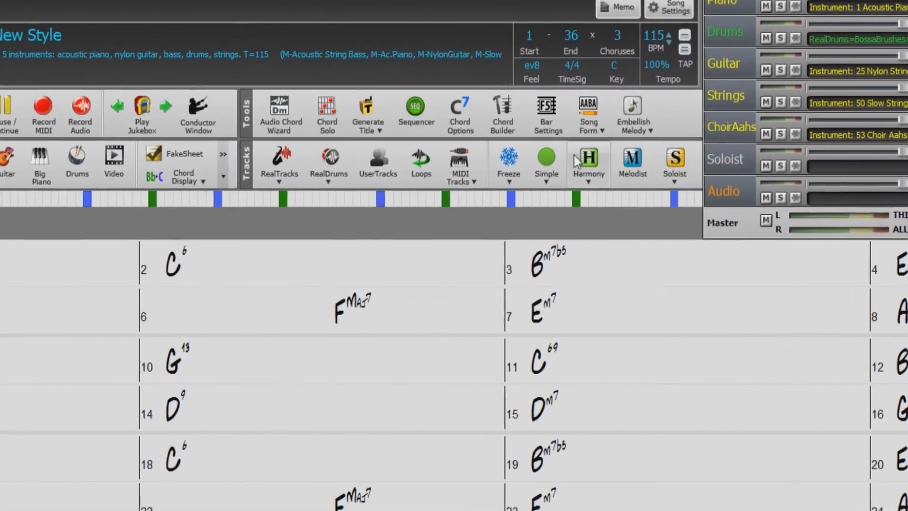
- Open the Generate Audio Harmonies dialog via the Harmony dropdown's Audio Harmonies and pitch tracking
click(583, 161)
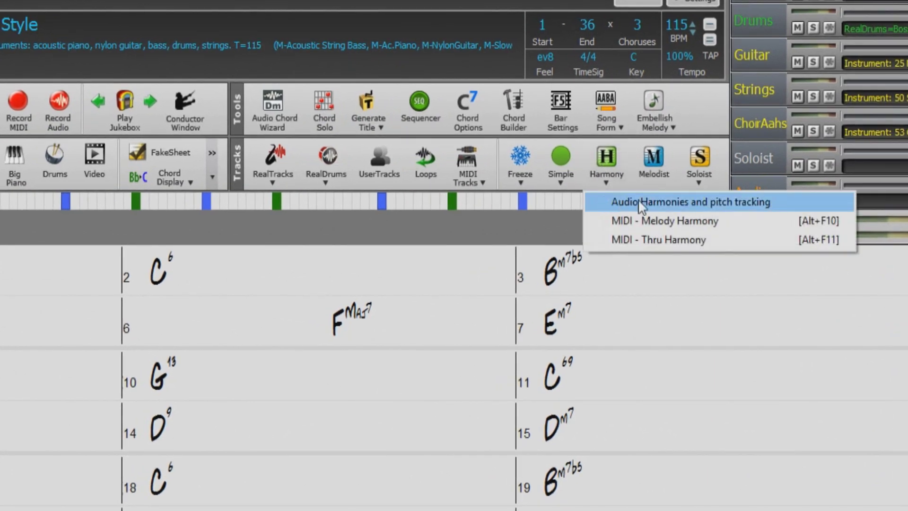
click(682, 202)
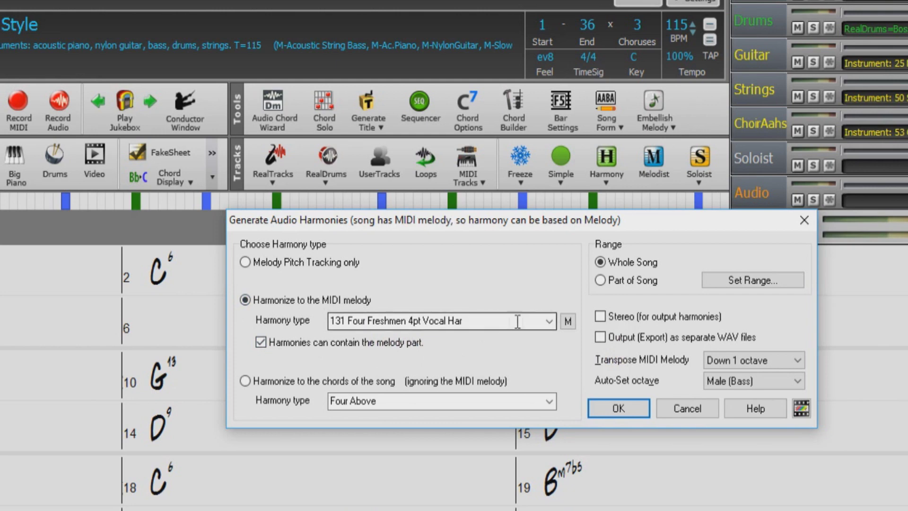
- Browse the melody harmony types without changes, then switch to harmonizing to the song's chords with Four Above
click(548, 321)
click(547, 322)
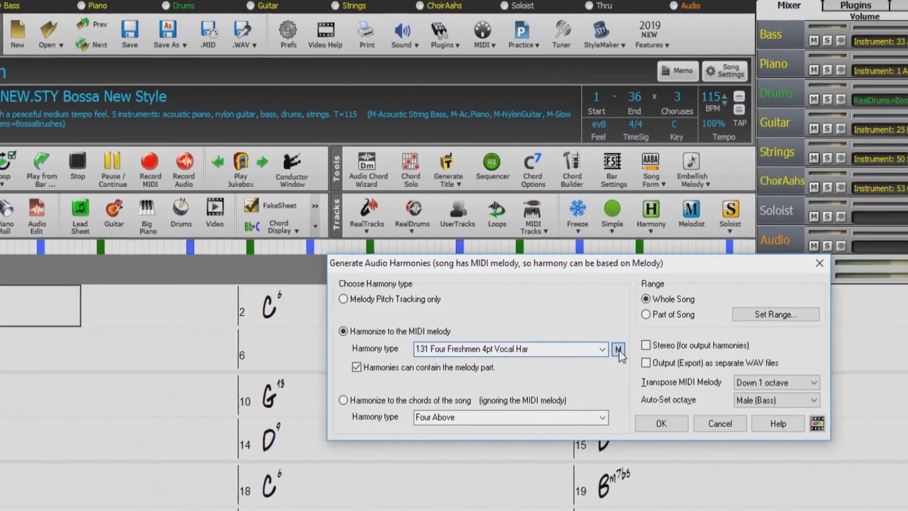
click(569, 322)
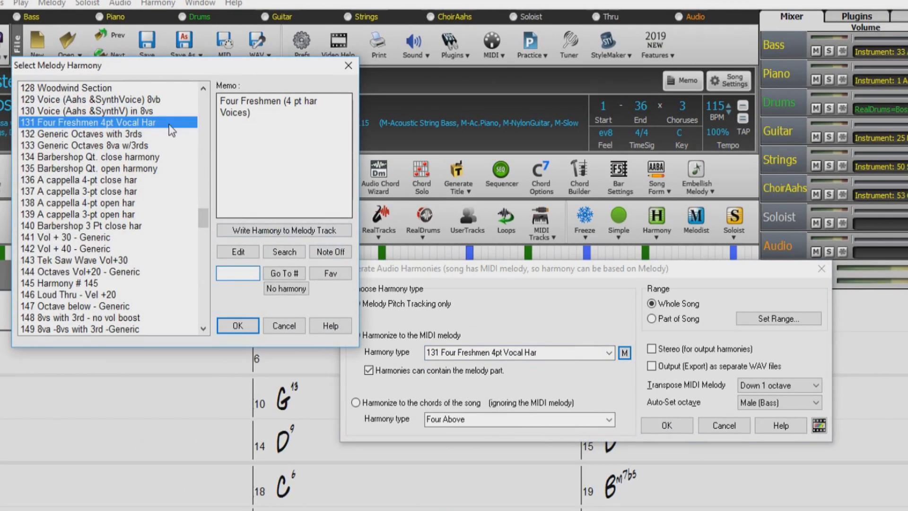
click(283, 325)
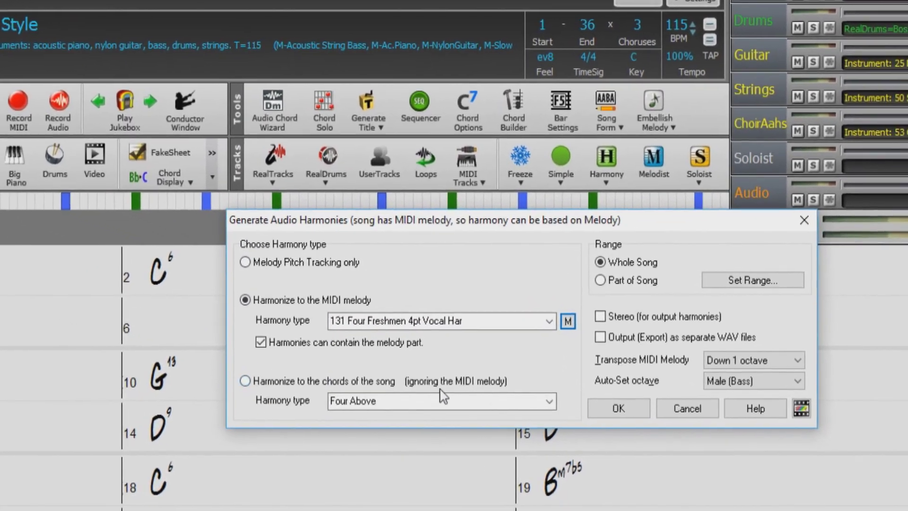
click(244, 381)
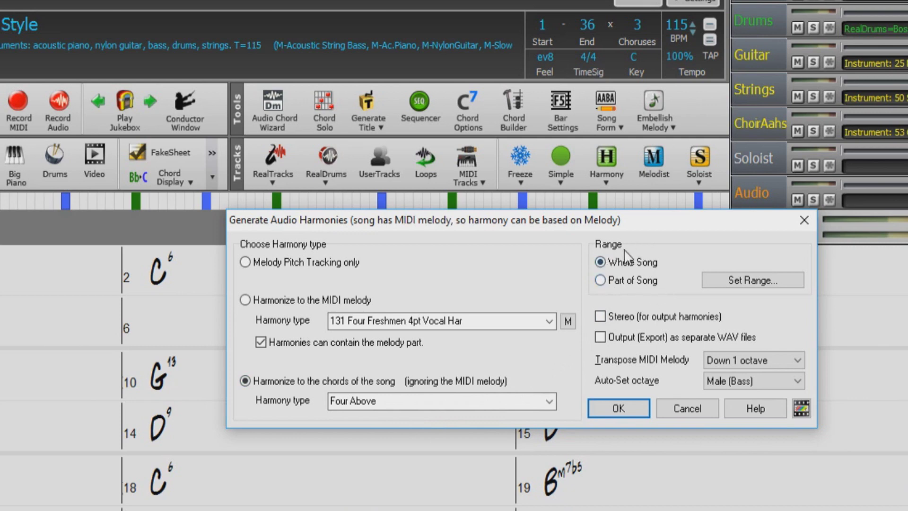
- Restrict the generated harmony to Part of Song and accept the Choose Range dialog
click(600, 282)
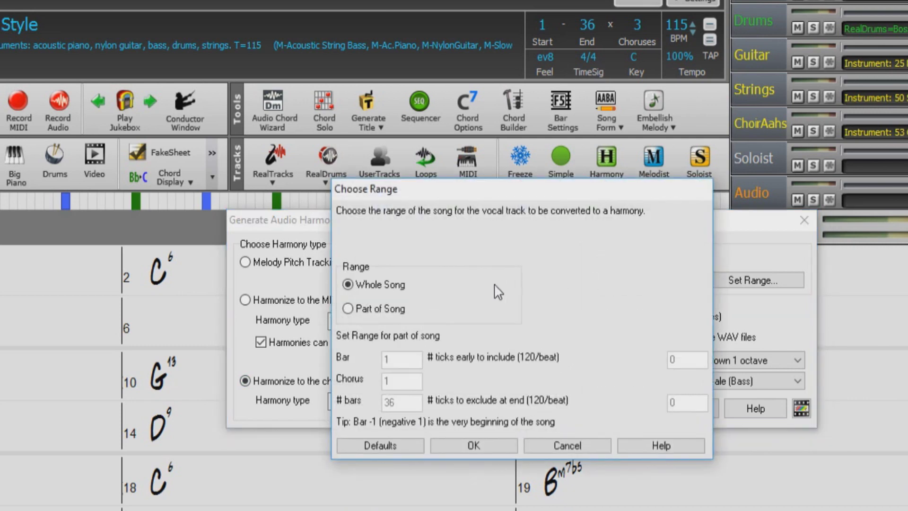
click(545, 446)
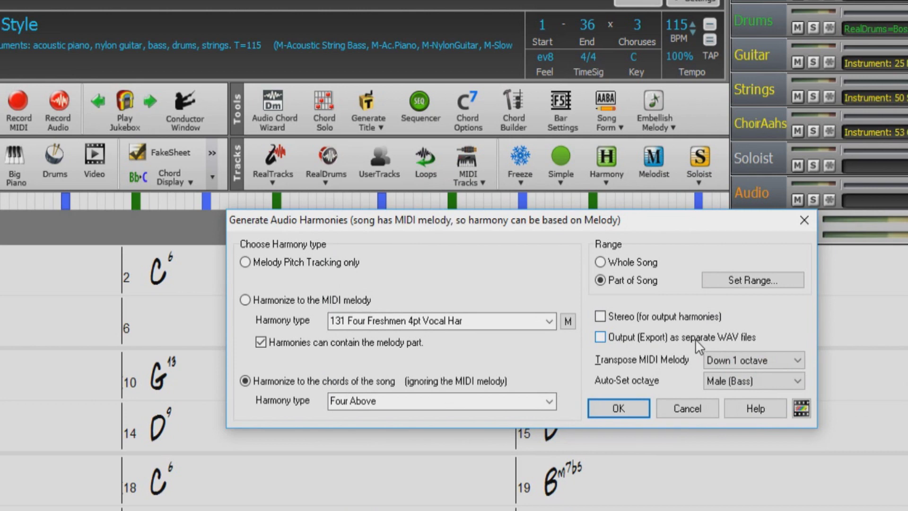
mouse_move(696, 338)
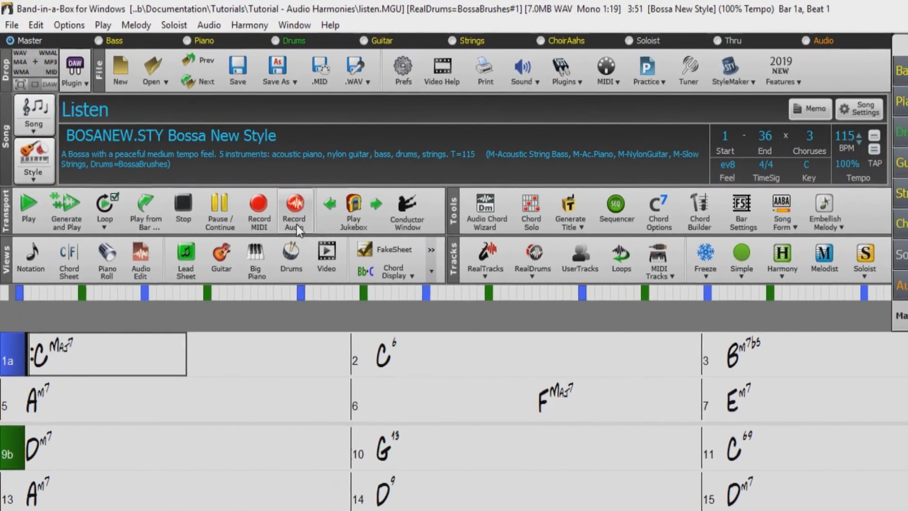
- Cancel Record Audio without recording, then bring up File > Open on the Tutorial - Audio Harmonies folder
click(284, 204)
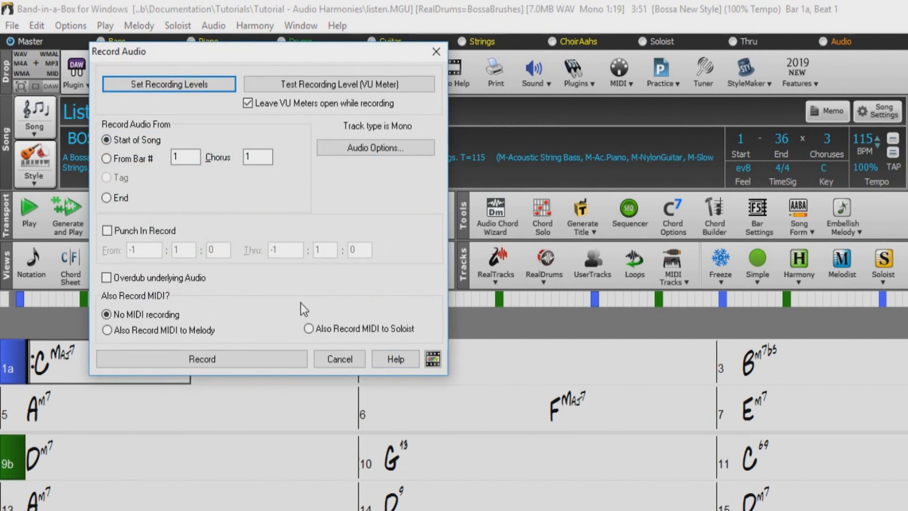
click(339, 359)
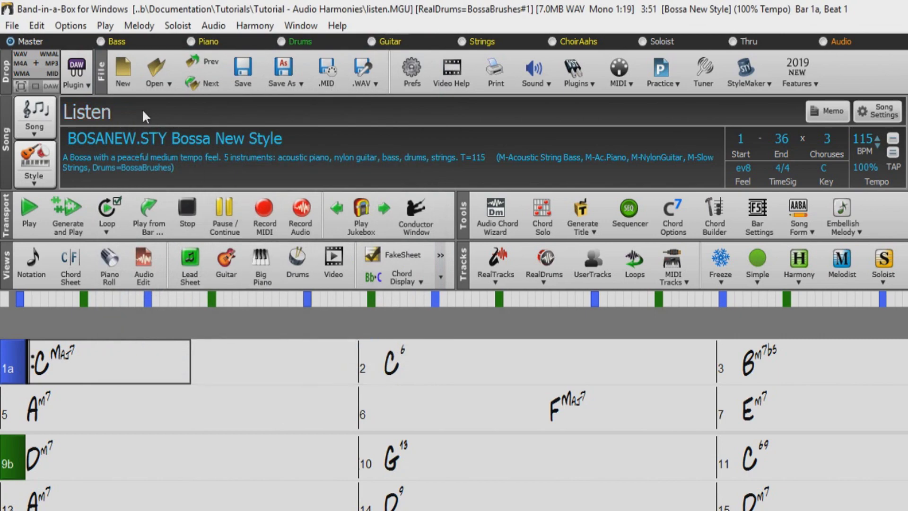
click(15, 26)
click(23, 60)
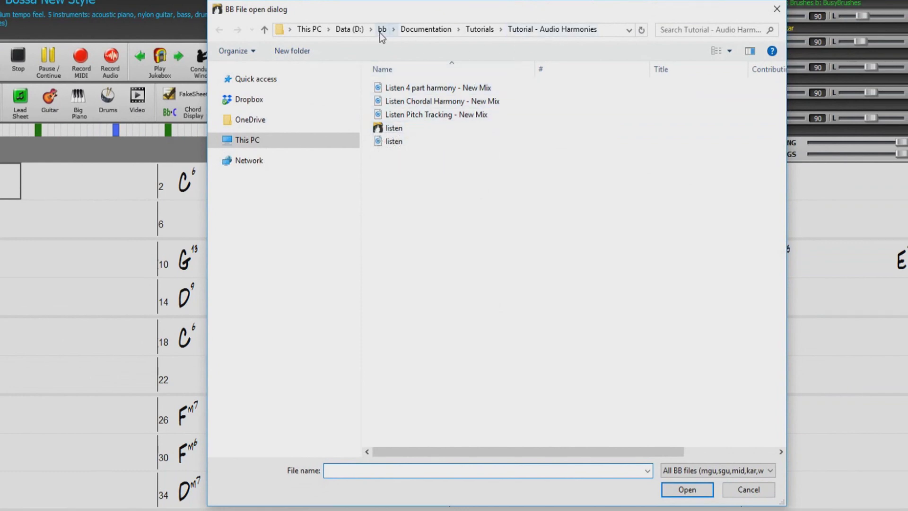
- Open listen.MGU with its mono WAV vocal track and place playback on a melody note
click(394, 128)
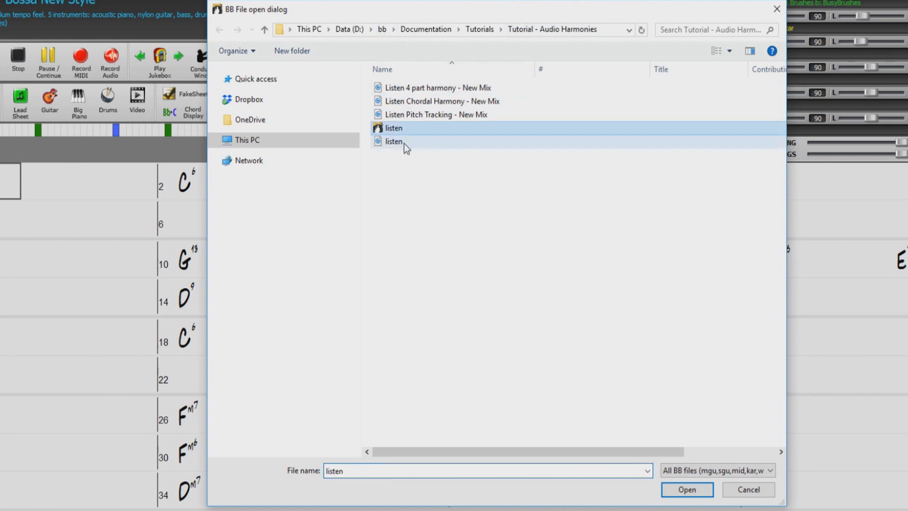
click(679, 497)
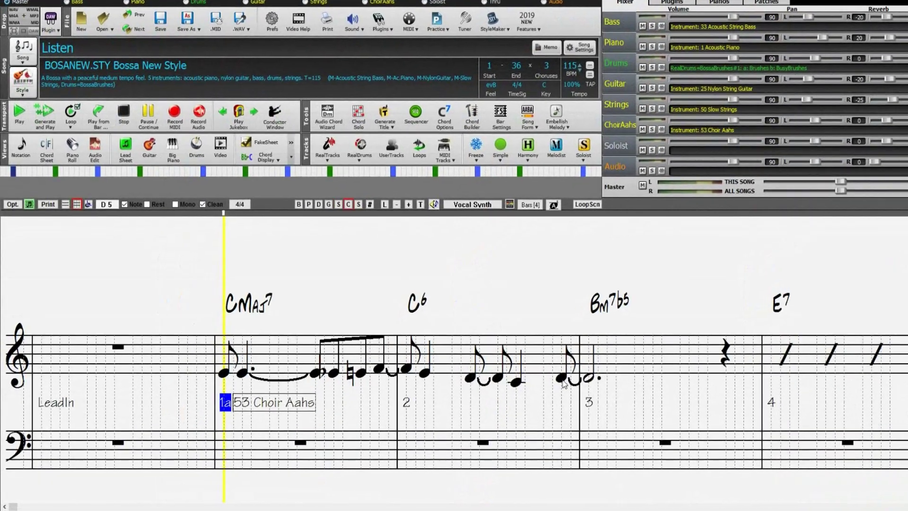
click(563, 384)
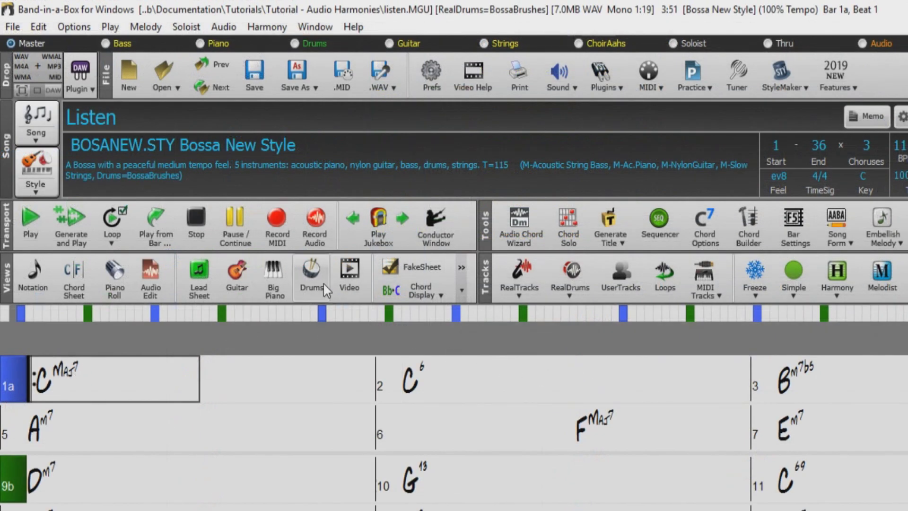
- Save the song as a copy named listen2.MGU via Save Song As
click(303, 73)
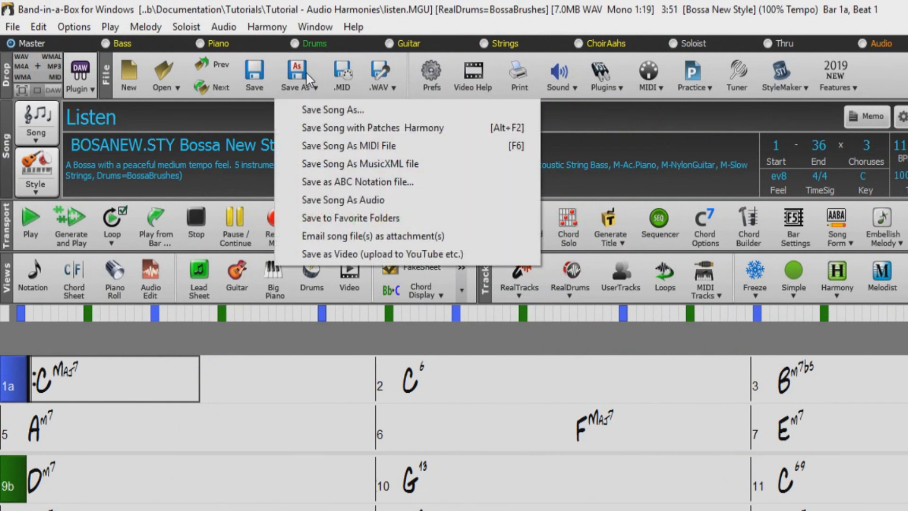
click(315, 109)
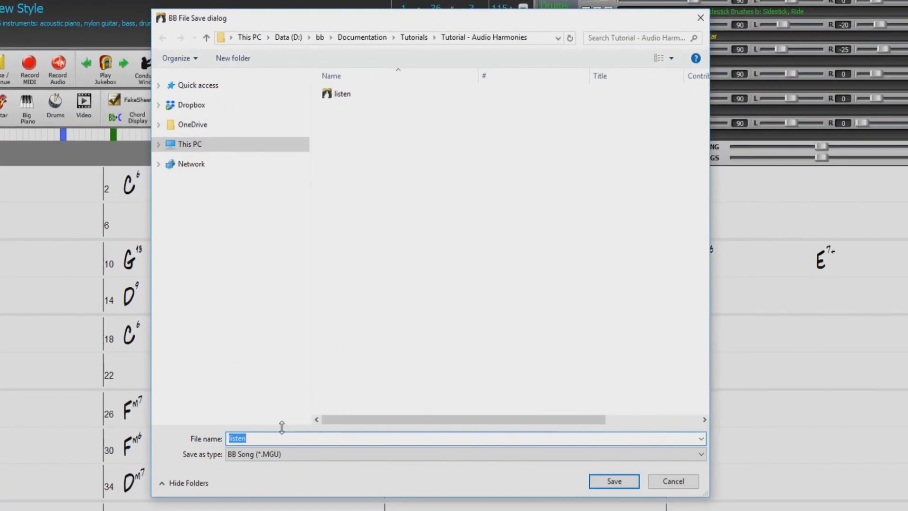
click(285, 437)
text(2)
click(621, 482)
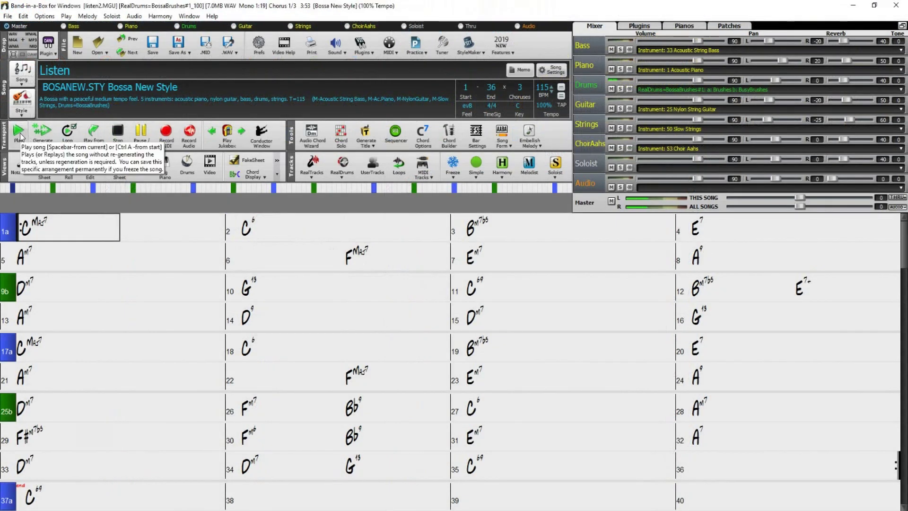
click(18, 132)
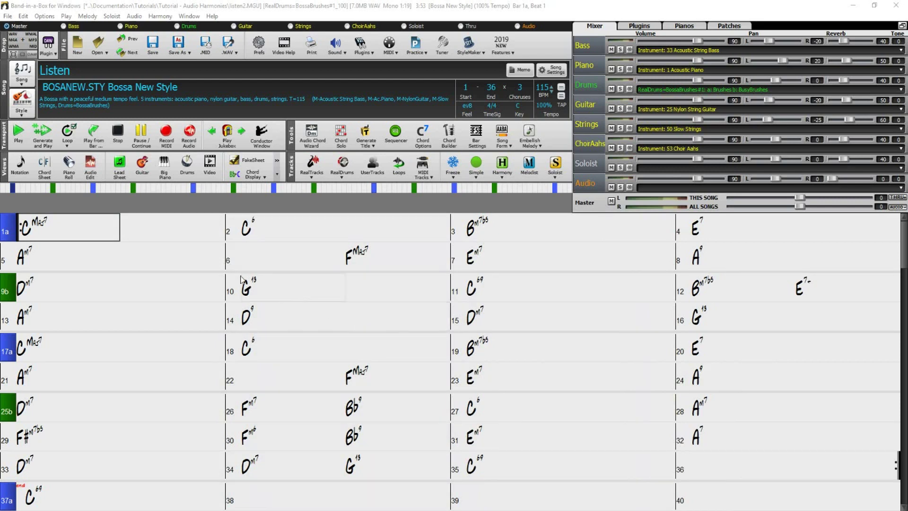
- In editable notation, raise the bar 2 beat 4 note from Eb5 to E5, then reopen Audio Harmonies
click(28, 171)
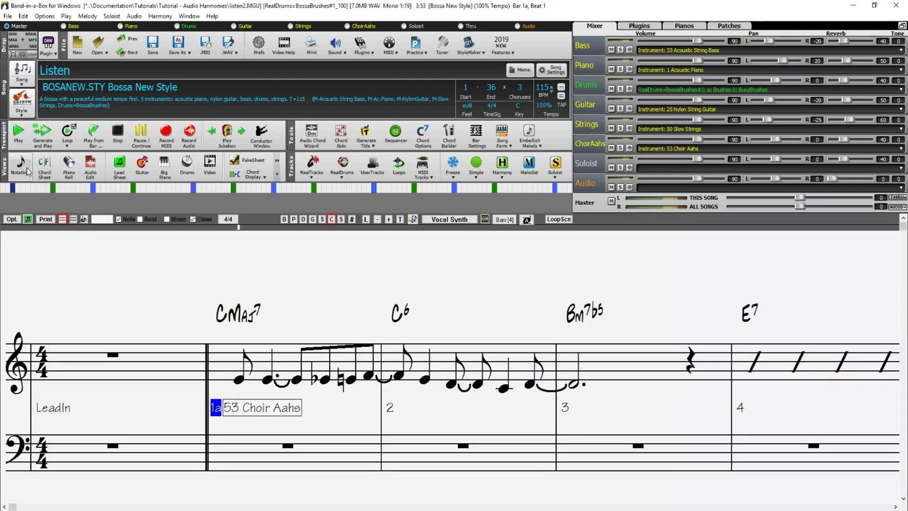
click(73, 219)
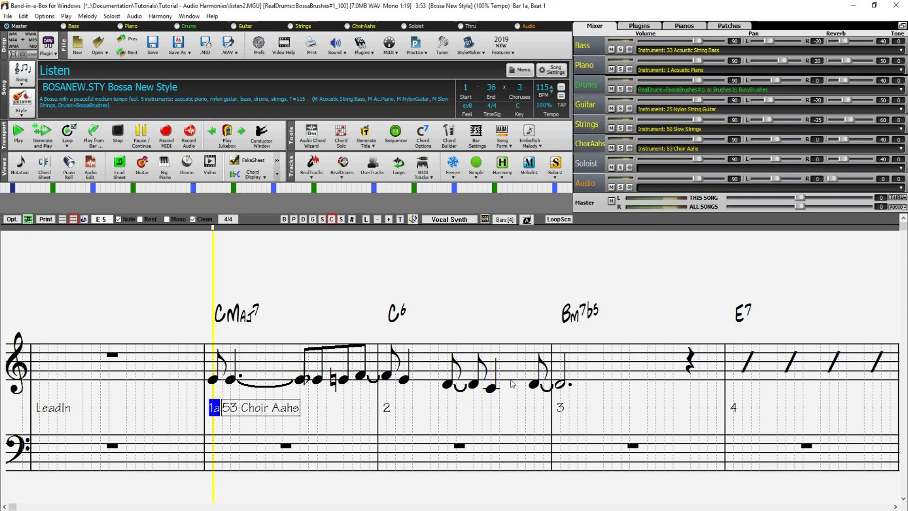
click(535, 384)
drag(542, 387, 536, 384)
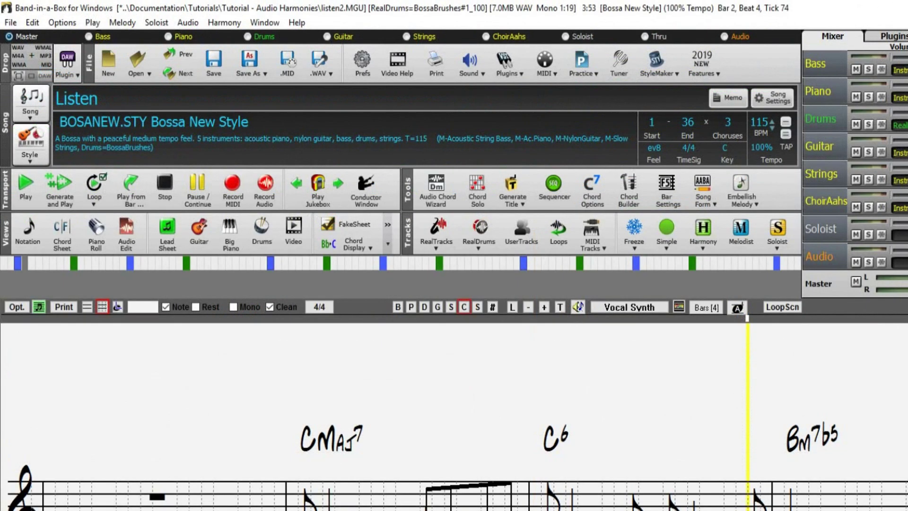
click(700, 236)
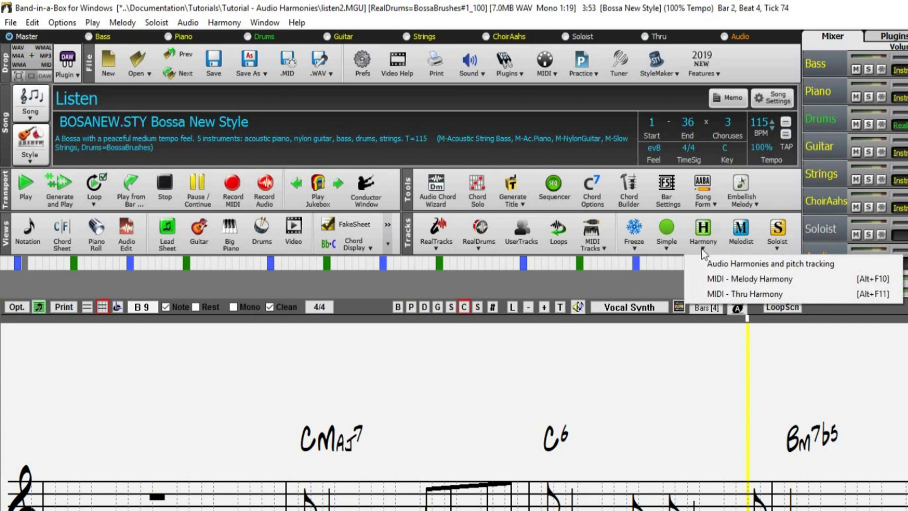
click(784, 264)
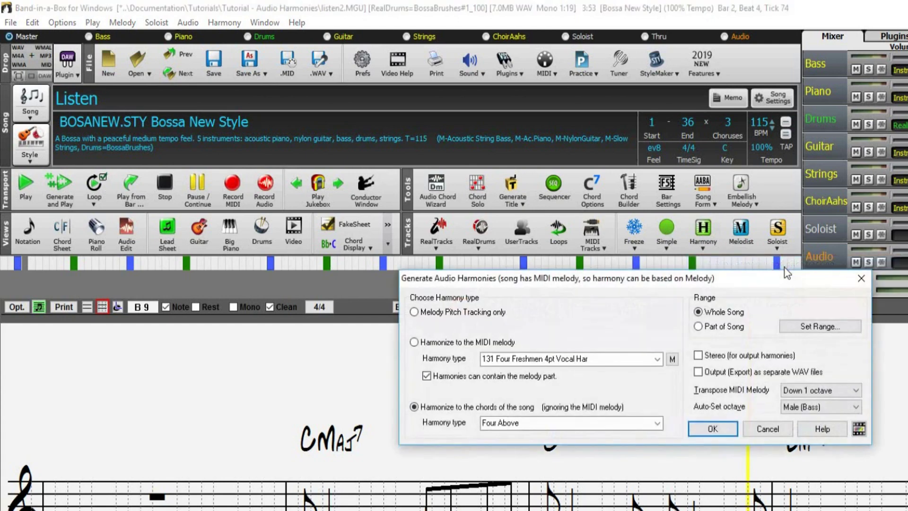
- Preview and generate a Melody Pitch Tracking only harmony onto the vocal audio, then return to the chord sheet
click(415, 313)
click(712, 429)
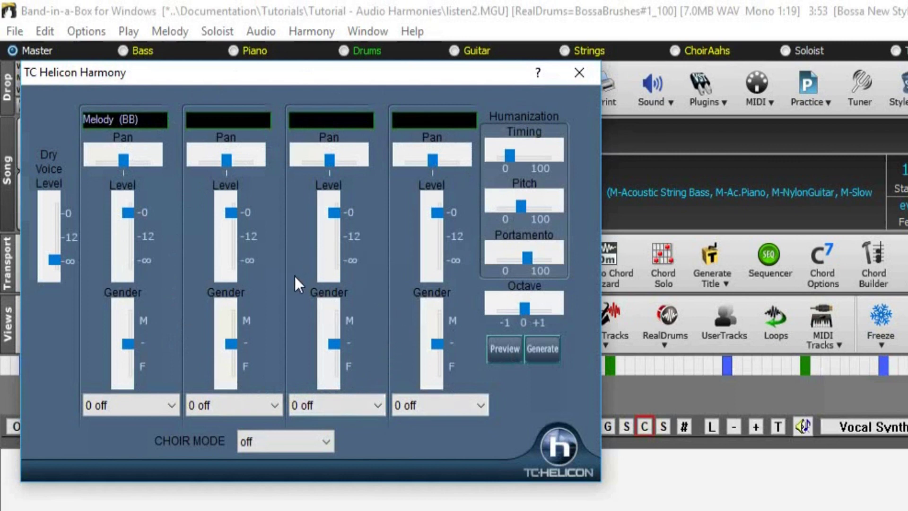
click(497, 351)
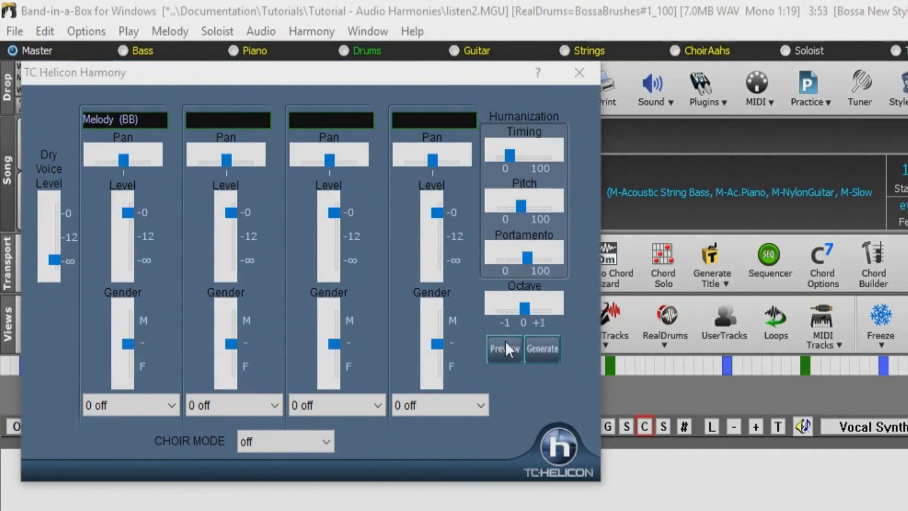
click(538, 346)
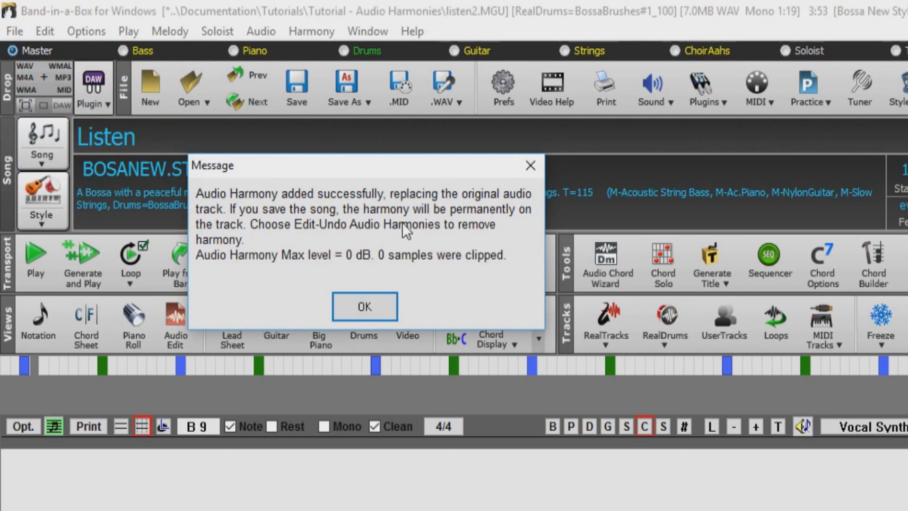
click(370, 300)
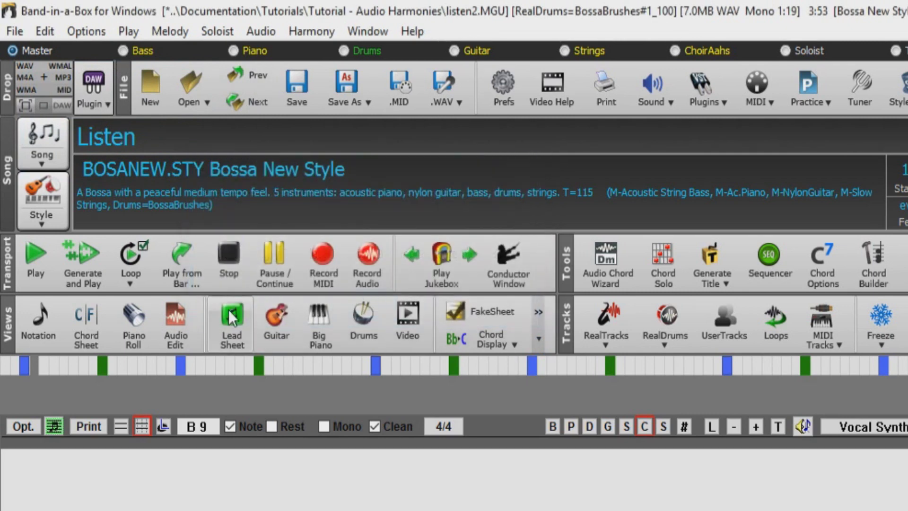
click(95, 324)
- Return to bar 1 and undo the Audio Harmonies to restore the original vocal track
click(101, 430)
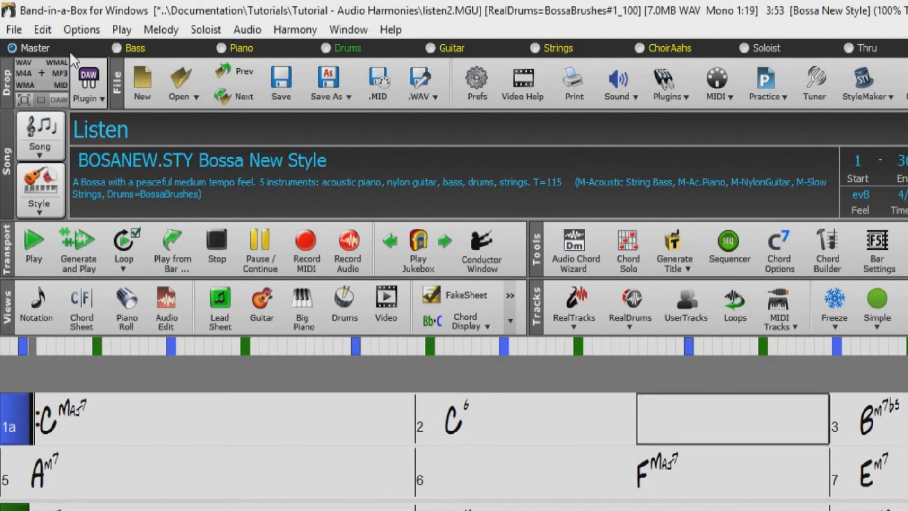
click(43, 29)
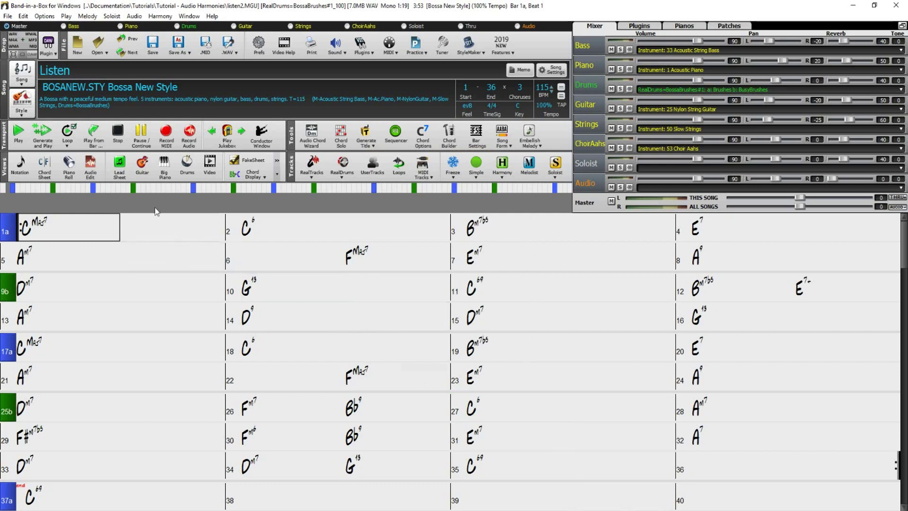
- Reopen the listen2 song file
click(9, 16)
click(21, 38)
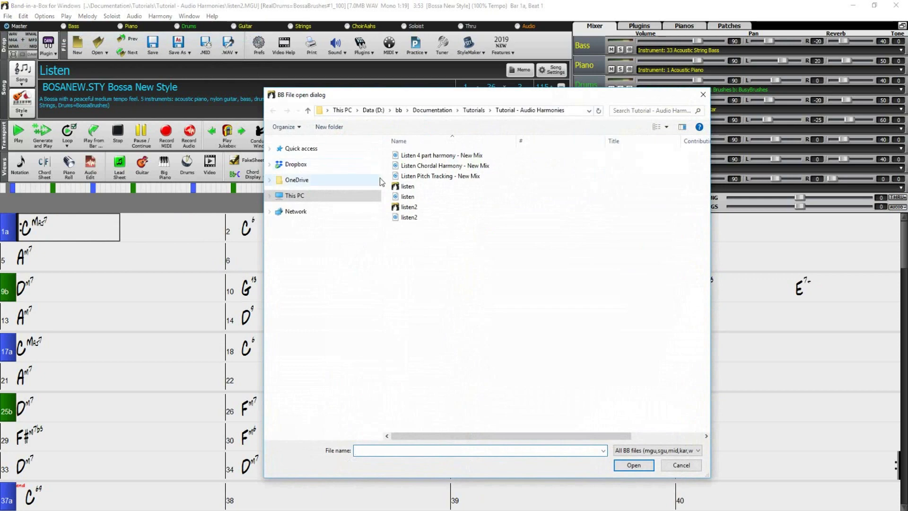
double_click(407, 207)
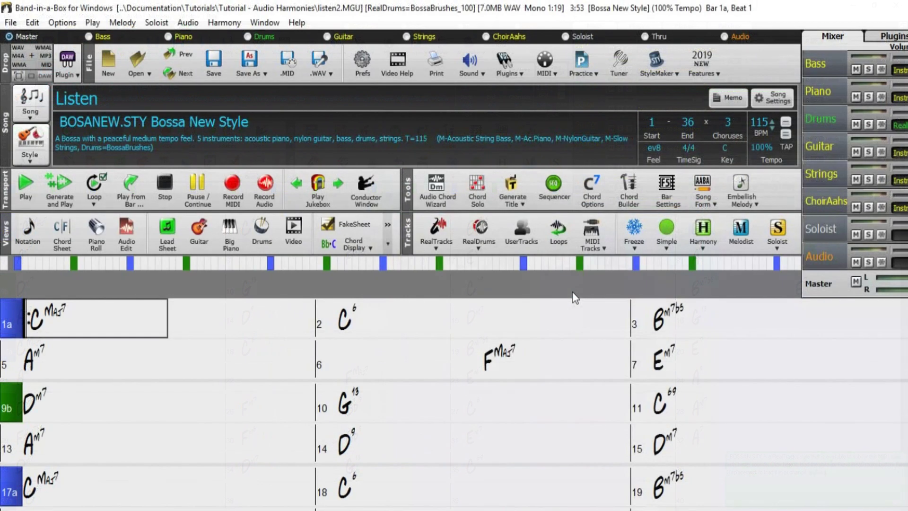
- In Audio Harmonies and pitch tracking, choose Harmonize to the MIDI melody and confirm
click(502, 168)
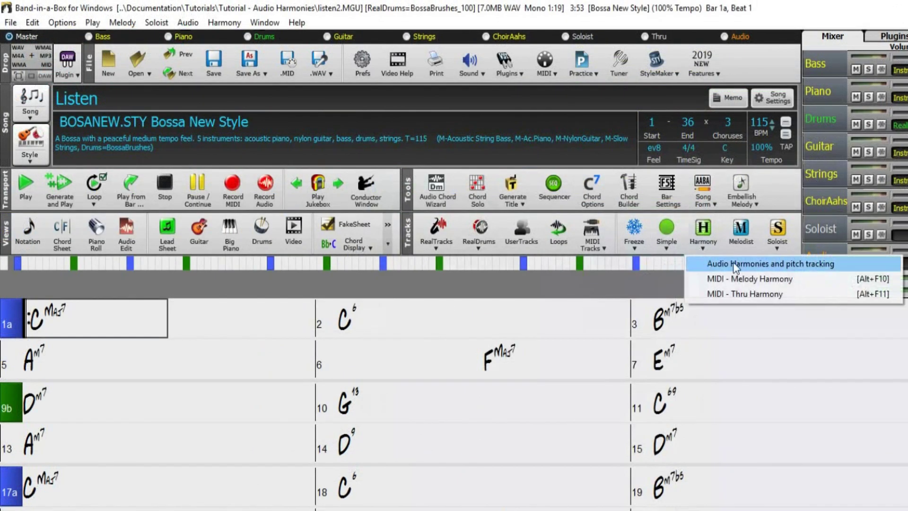
click(749, 266)
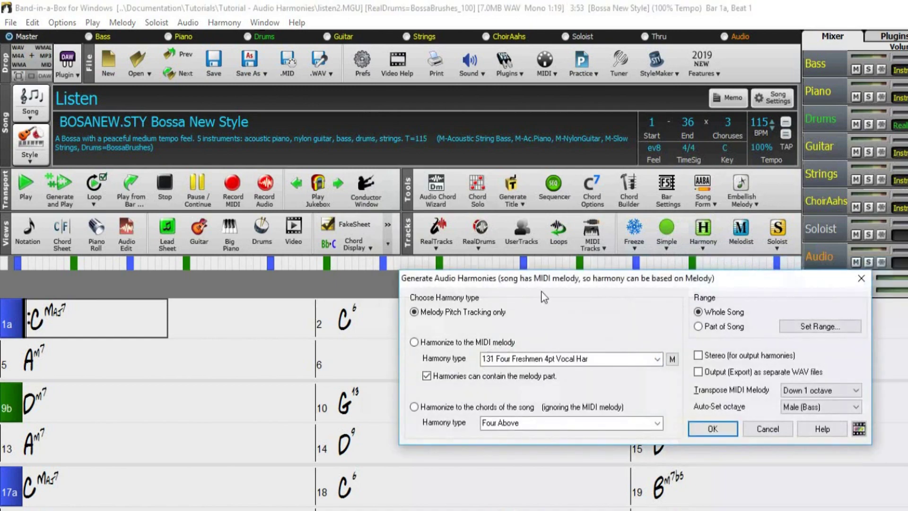
click(417, 343)
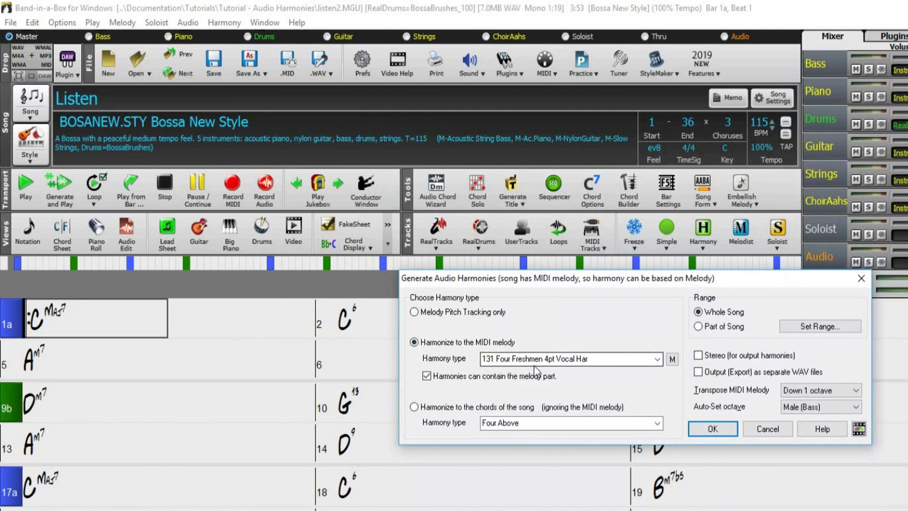
click(712, 428)
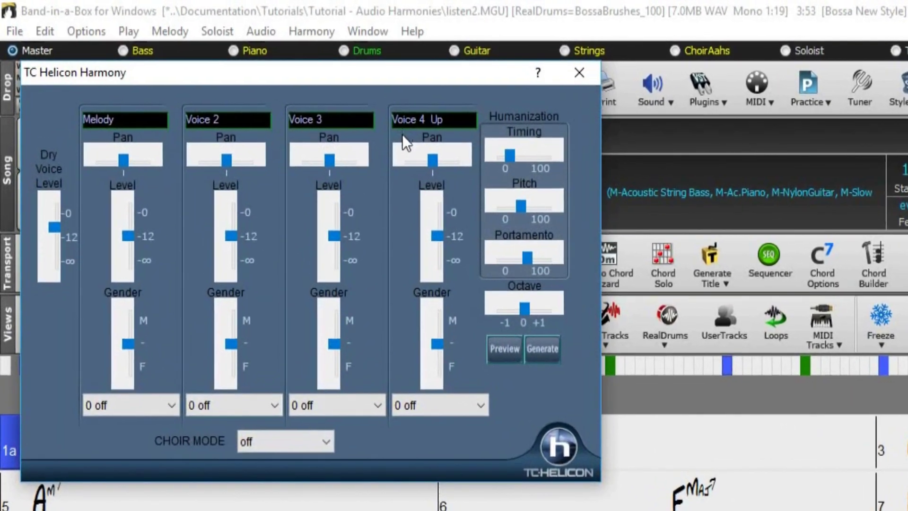
click(502, 351)
- Adjust Voice 2's gender, keep its style off, and generate the four-part harmony onto the vocal
click(227, 350)
click(276, 404)
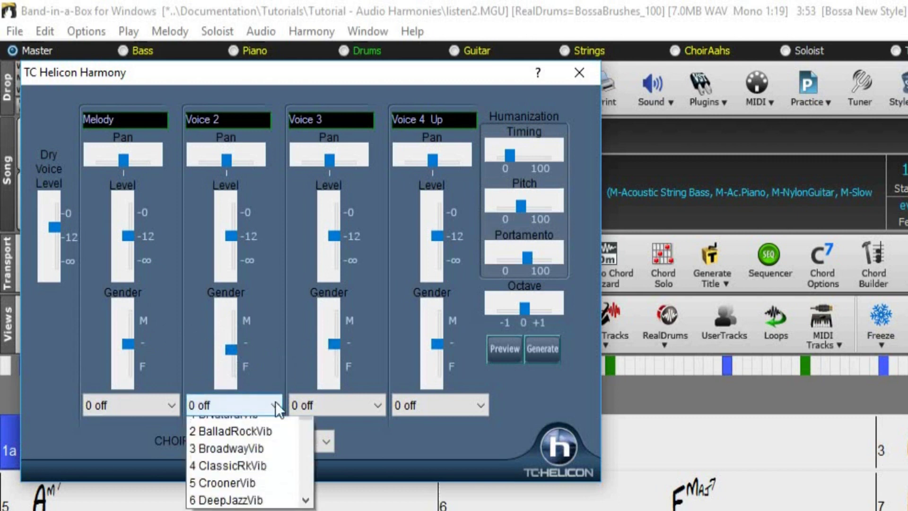
click(276, 402)
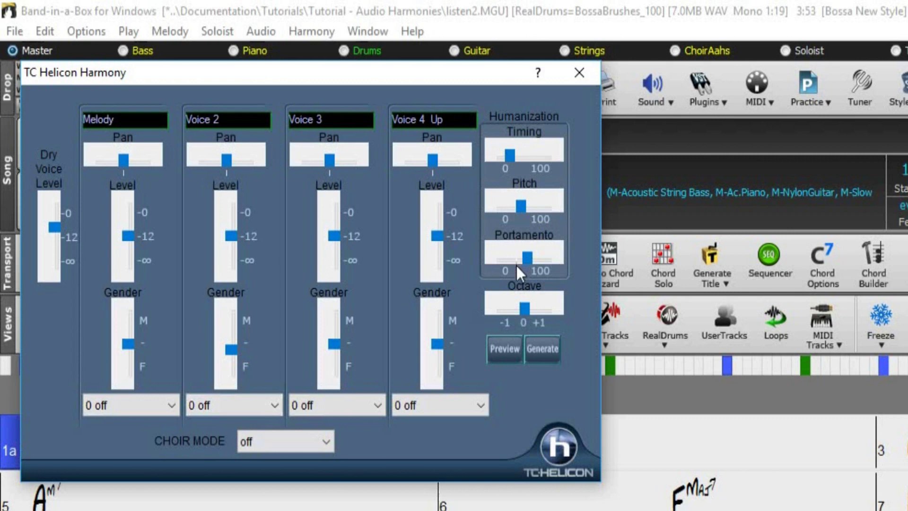
click(542, 348)
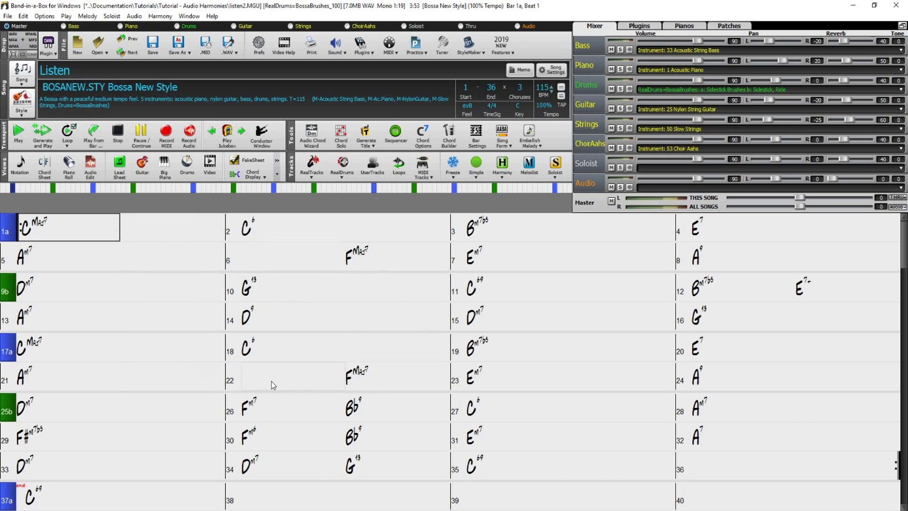
- Reopen listen2 without saving changes to the current song
click(9, 16)
click(19, 24)
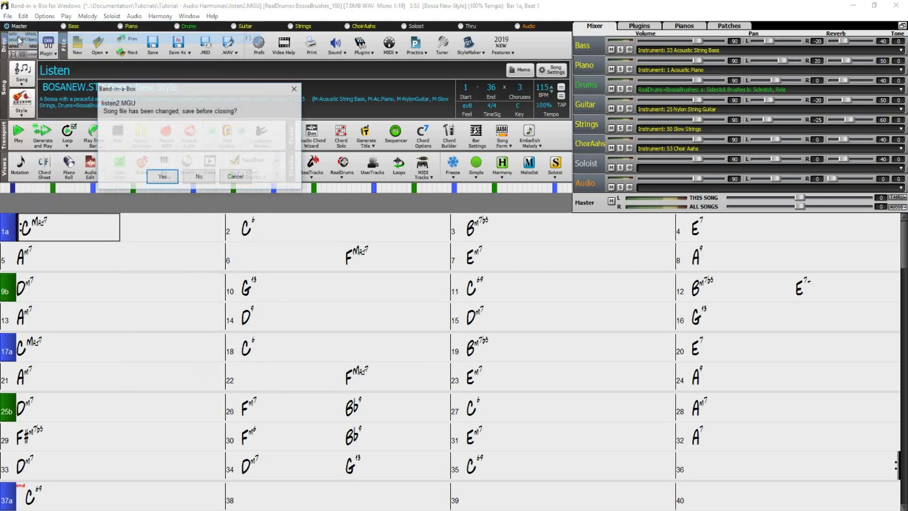
click(198, 177)
click(412, 207)
double_click(412, 207)
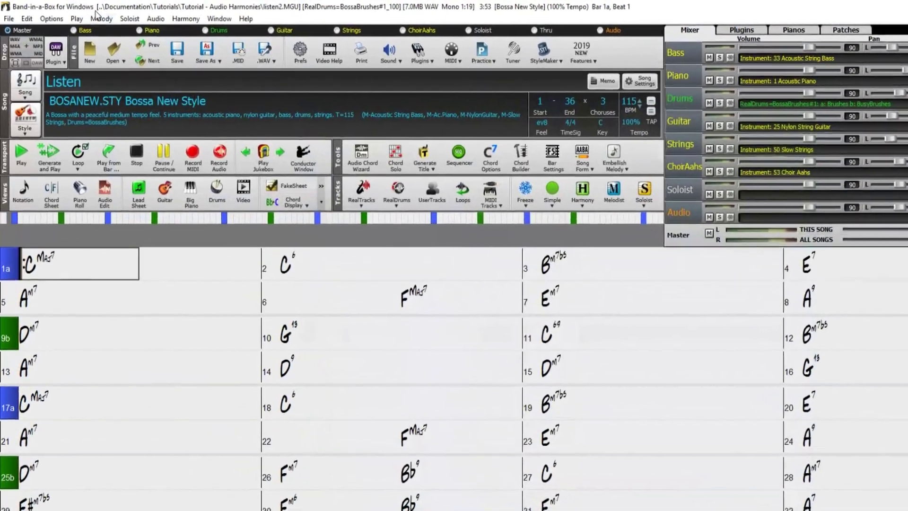
- Erase the entire MIDI melody with Kill Entire Melody and confirm
click(101, 19)
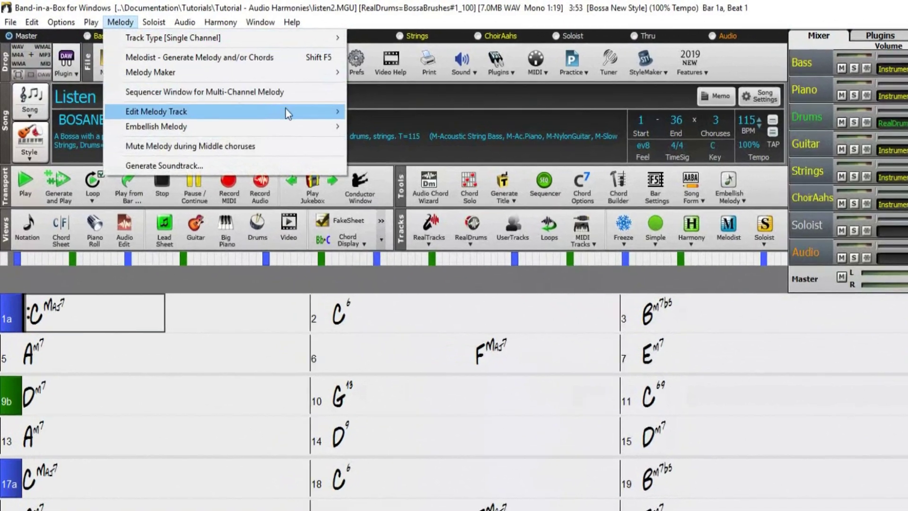
mouse_move(298, 112)
mouse_move(558, 227)
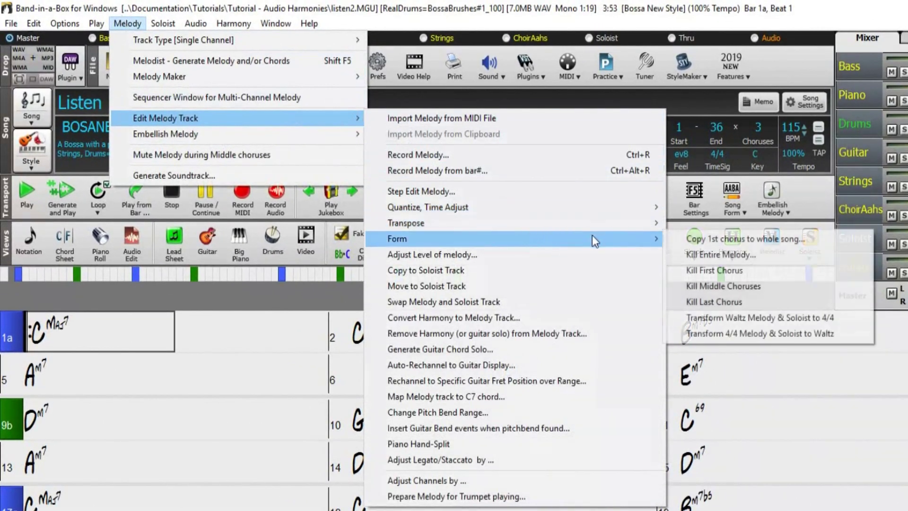
click(731, 251)
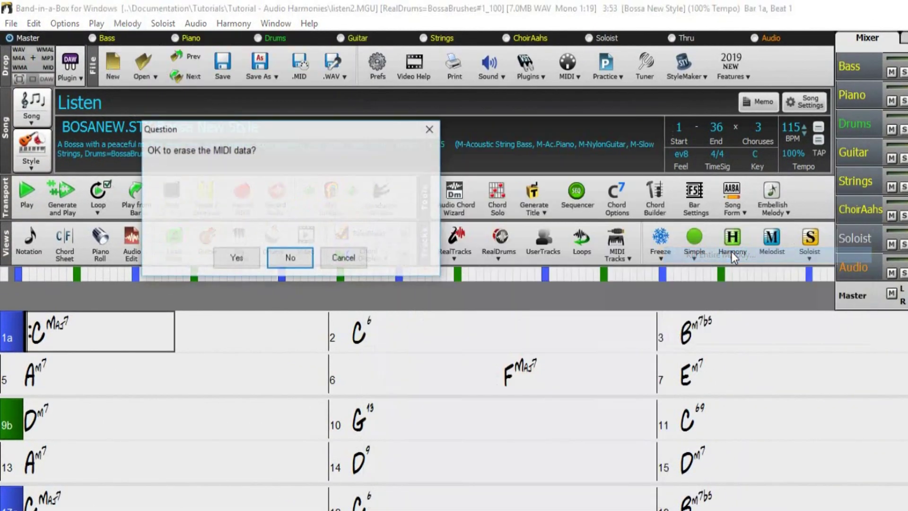
click(248, 256)
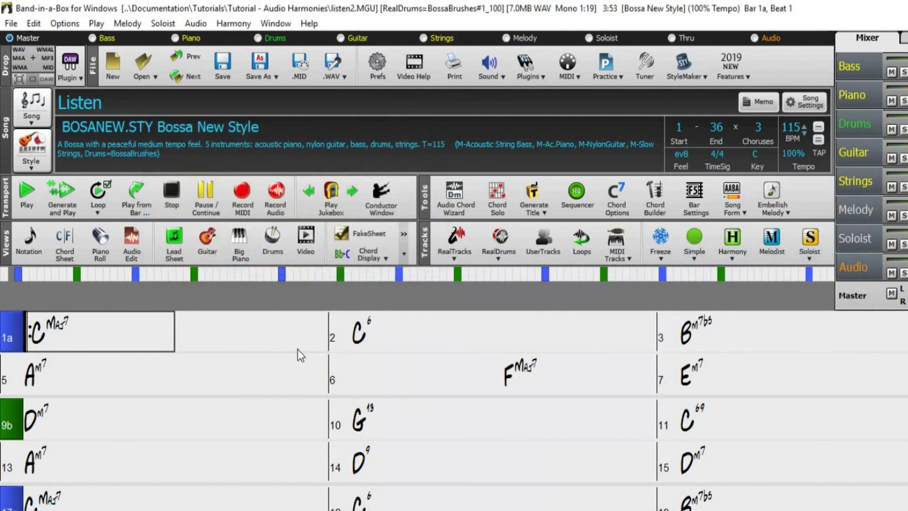
- In Audio Harmonies, keep Harmonize to the chords, choose the Three Above harmony type, and confirm
click(740, 253)
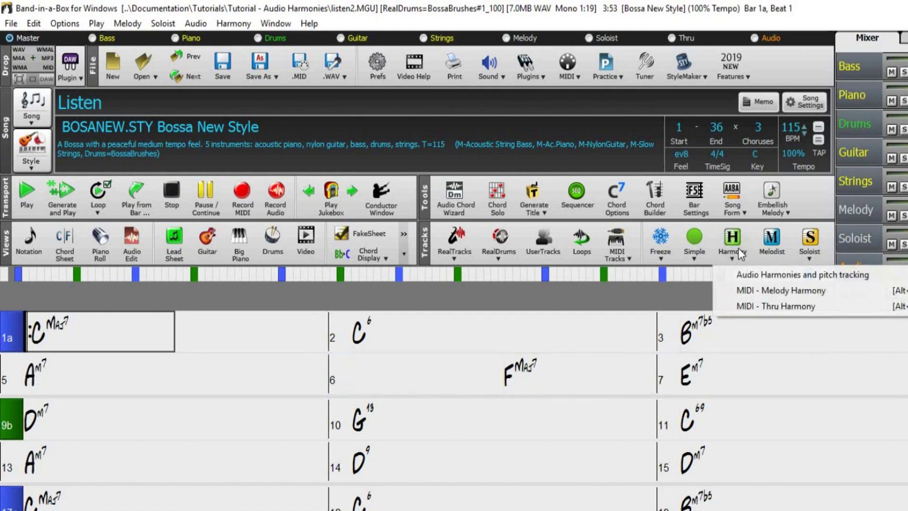
click(822, 276)
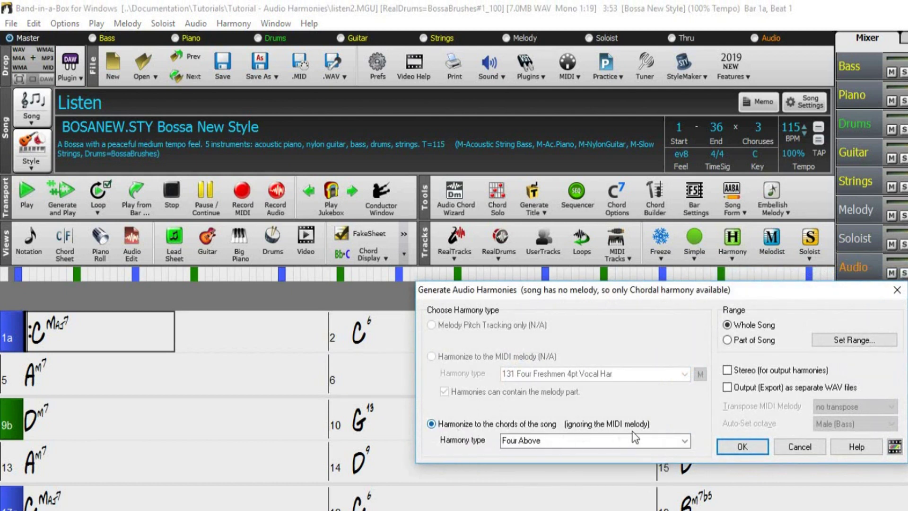
click(684, 441)
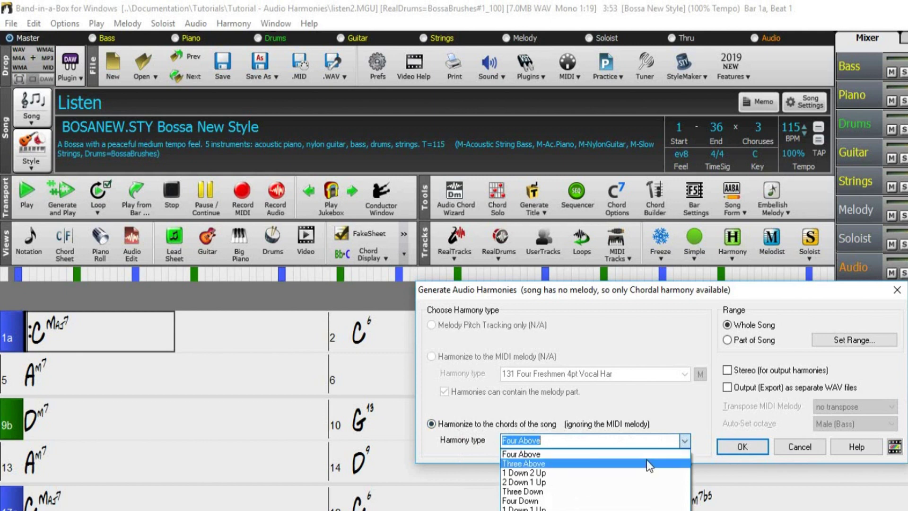
click(531, 463)
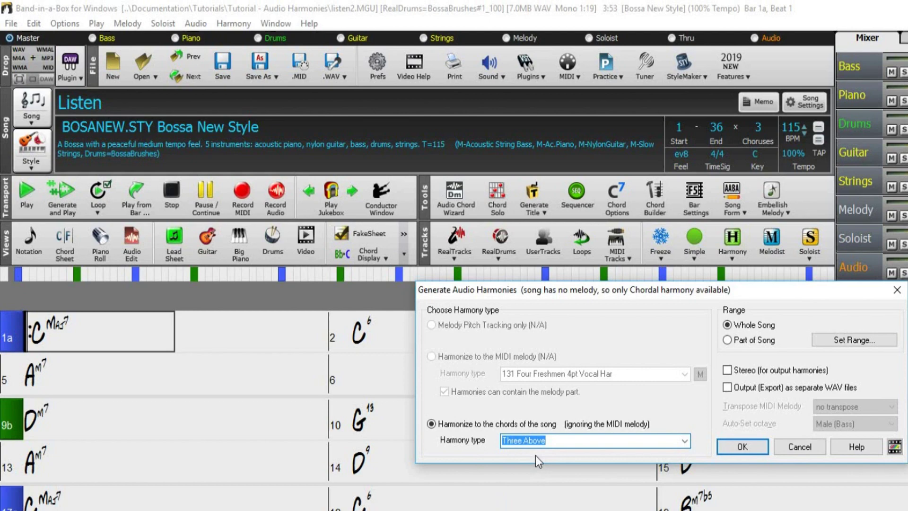
click(721, 447)
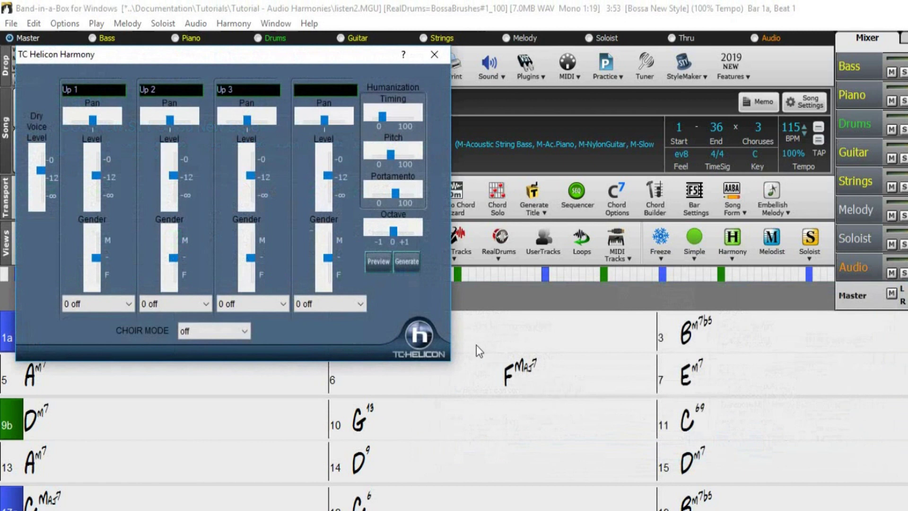
- Preview the Three Above harmony, leave voice 3's style off, and generate it onto the vocal
click(384, 256)
click(281, 303)
click(280, 304)
click(403, 261)
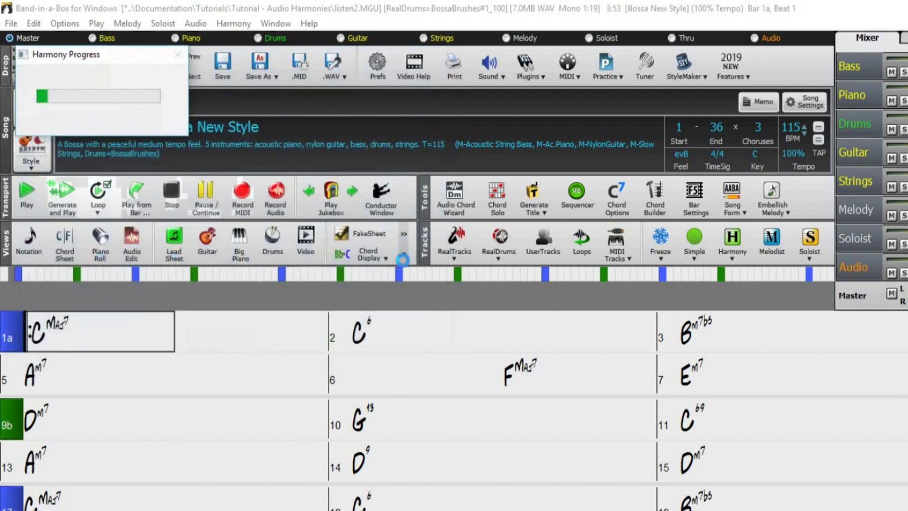